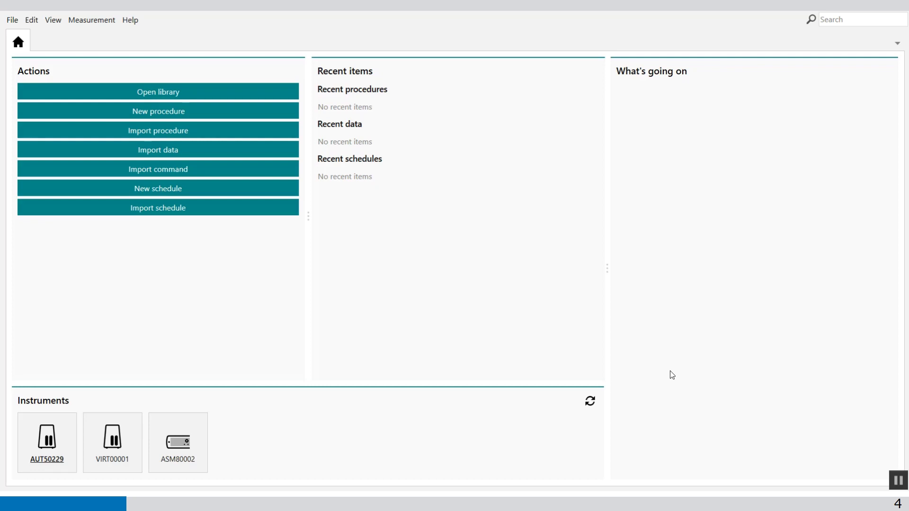
- In the procedure library, find the default Linear sweep voltammetry procedures and pick Spectroelectrochemical linear sweep
left_click(152, 97)
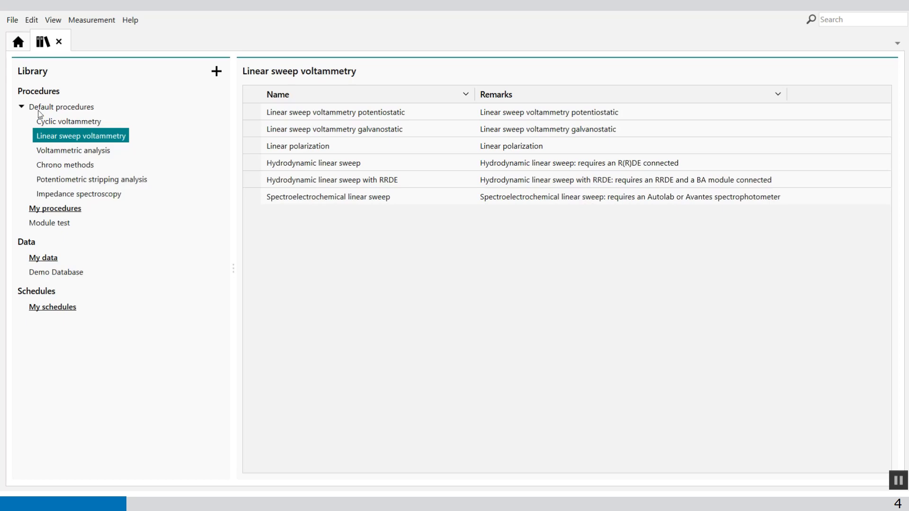
left_click(22, 107)
left_click(21, 107)
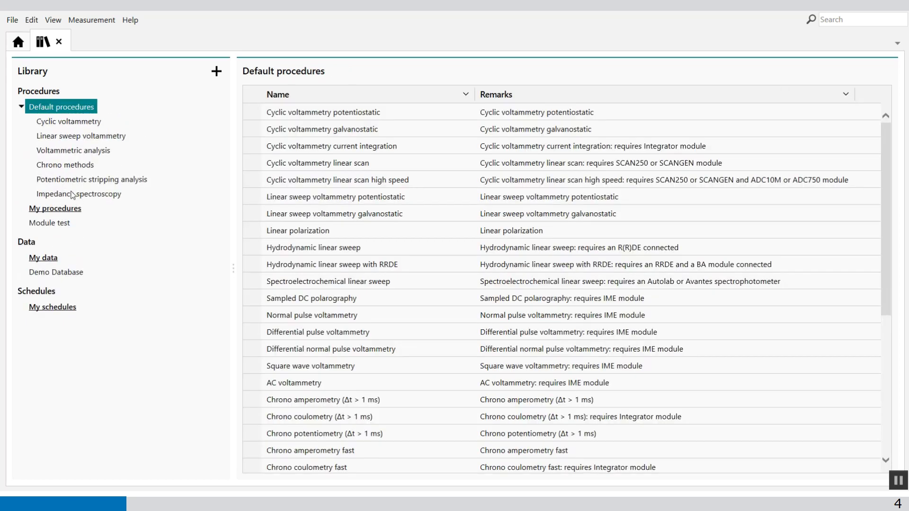
left_click(95, 140)
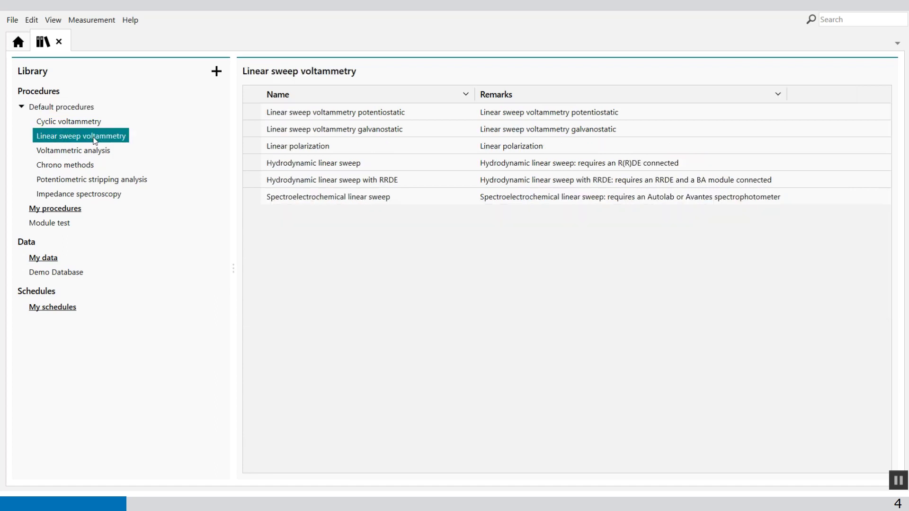
left_click(372, 201)
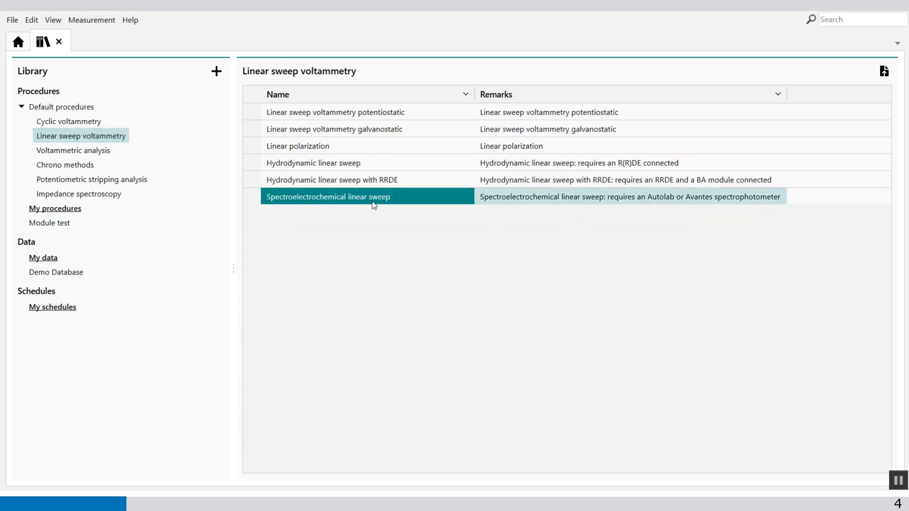
- Set the Dark Spectrum device name to ASM80002
double_click(434, 204)
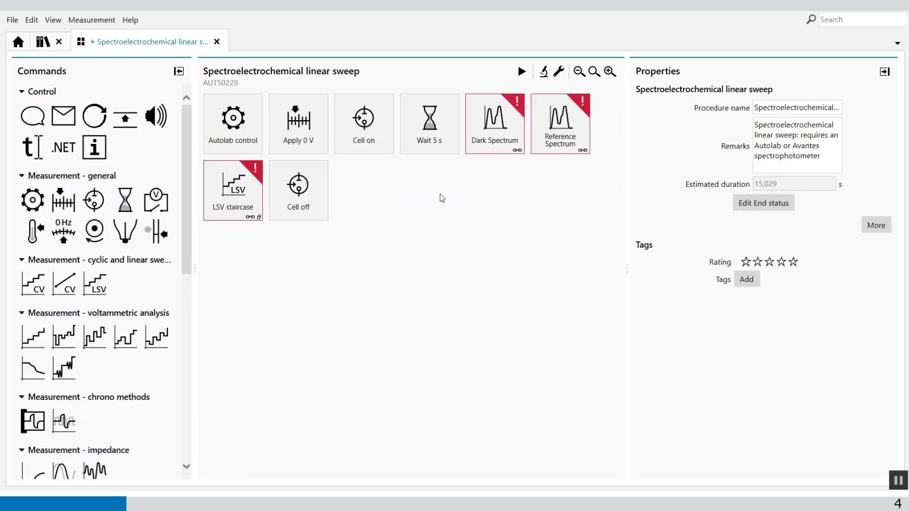
mouse_move(493, 142)
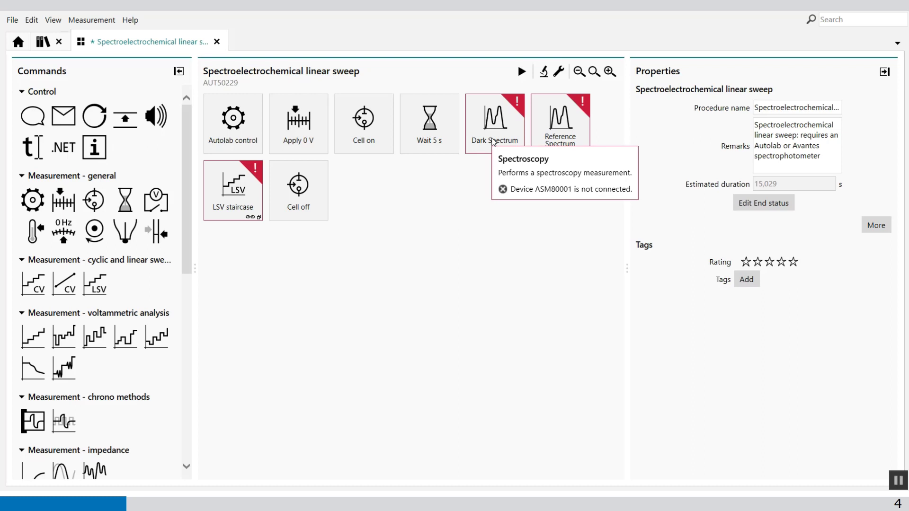
left_click(493, 143)
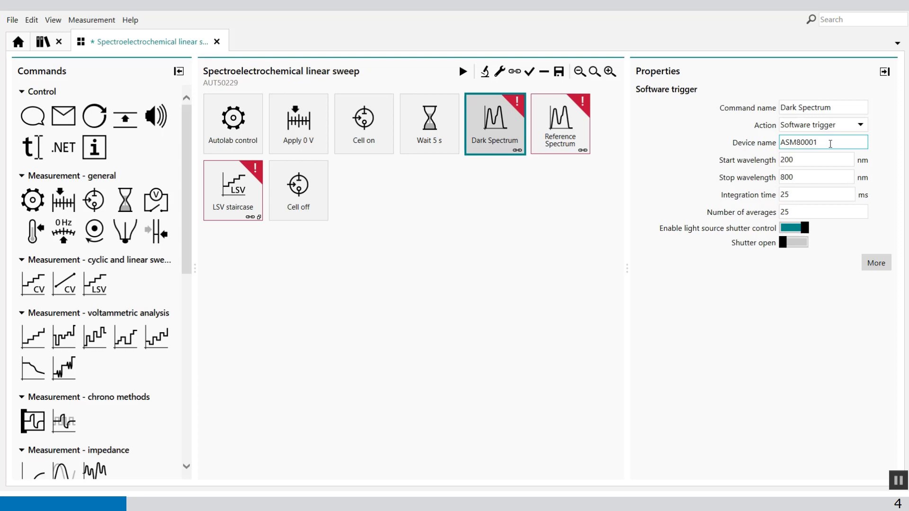
left_click(831, 144)
key("BackSpace")
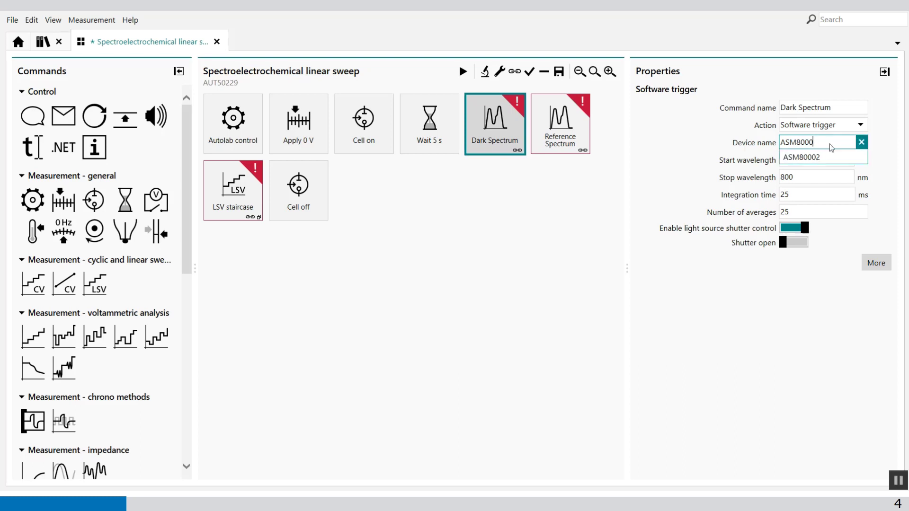
left_click(823, 157)
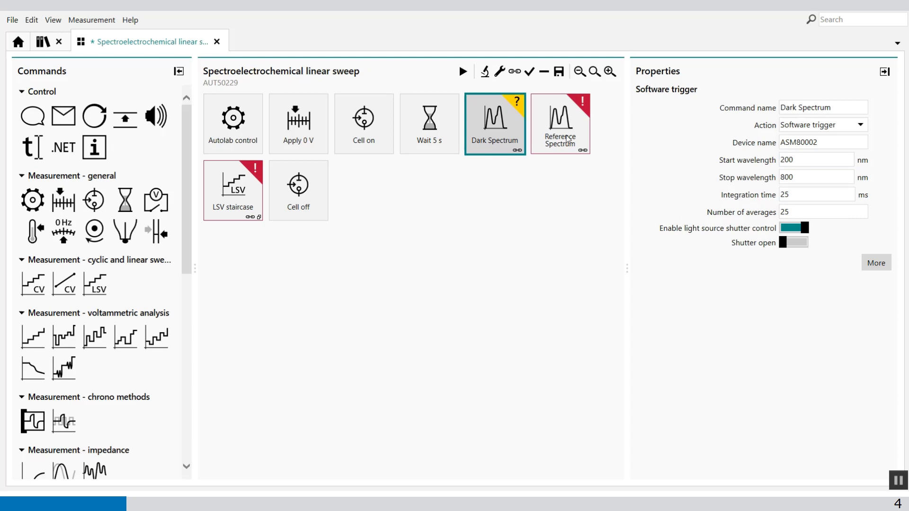
- Change the Reference Spectrum device name to ASM80002
left_click(566, 138)
left_click(832, 140)
key("BackSpace")
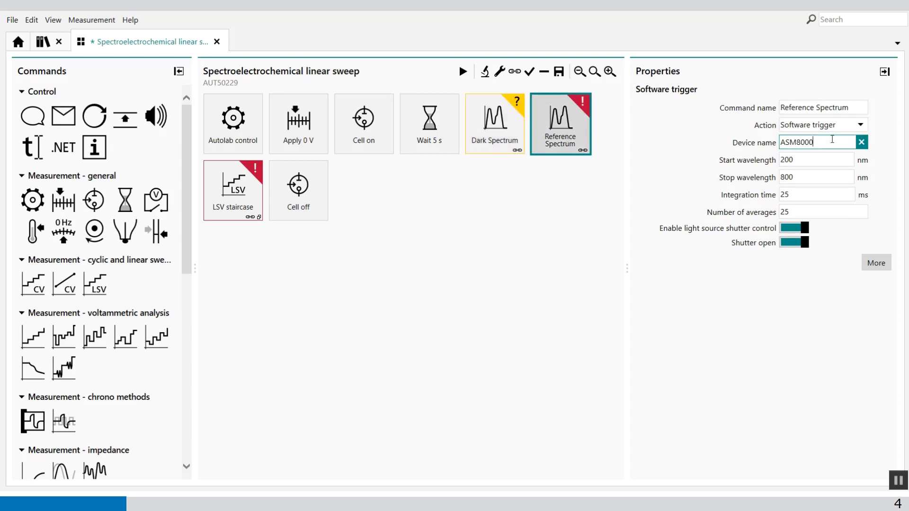
left_click(444, 194)
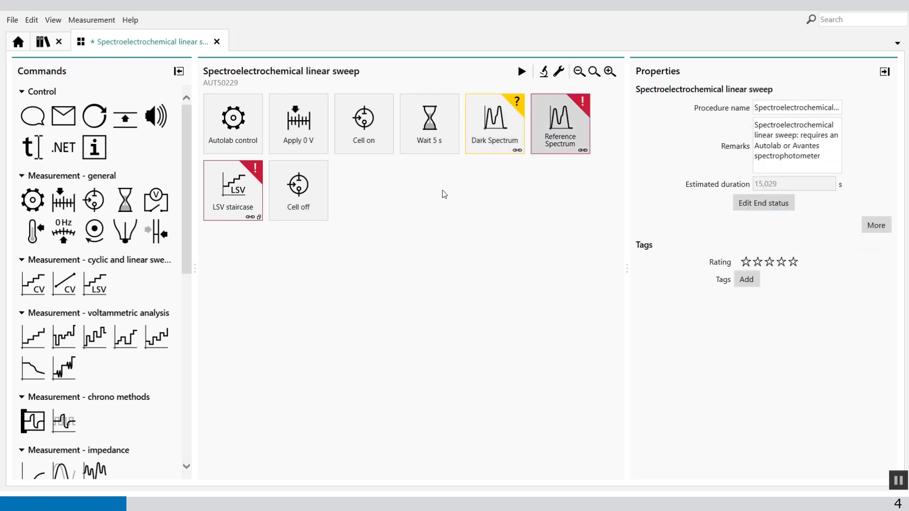
- Change the DIO trigger device name inside the LSV staircase to ASM80002
left_click(214, 188)
left_click(229, 270)
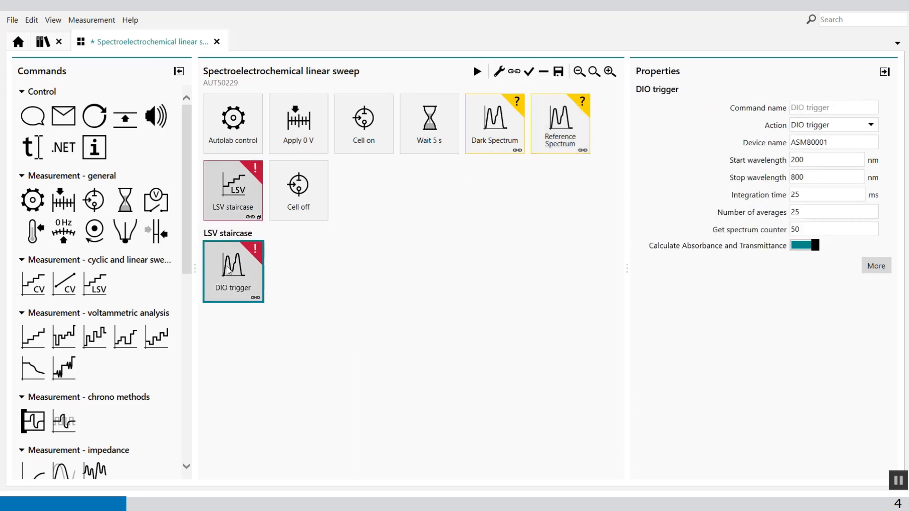
left_click(259, 195)
left_click(229, 264)
left_click(835, 142)
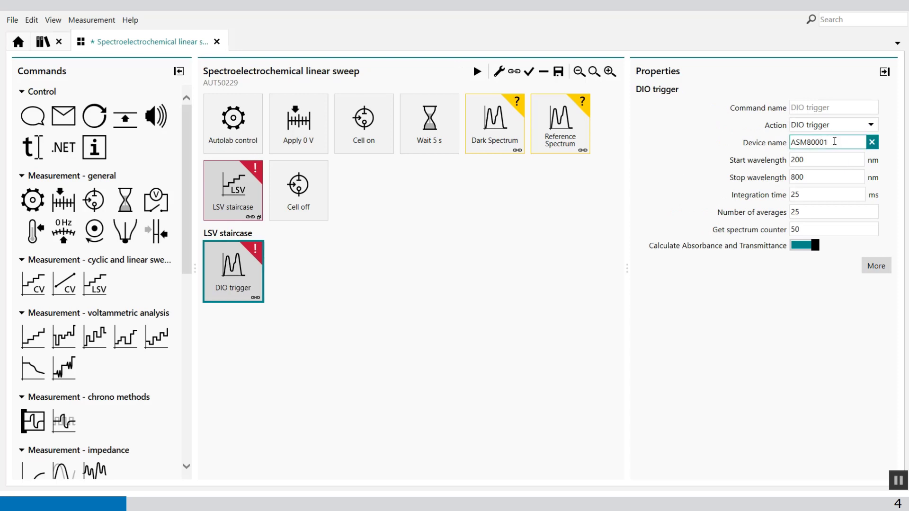
key("BackSpace")
type("2")
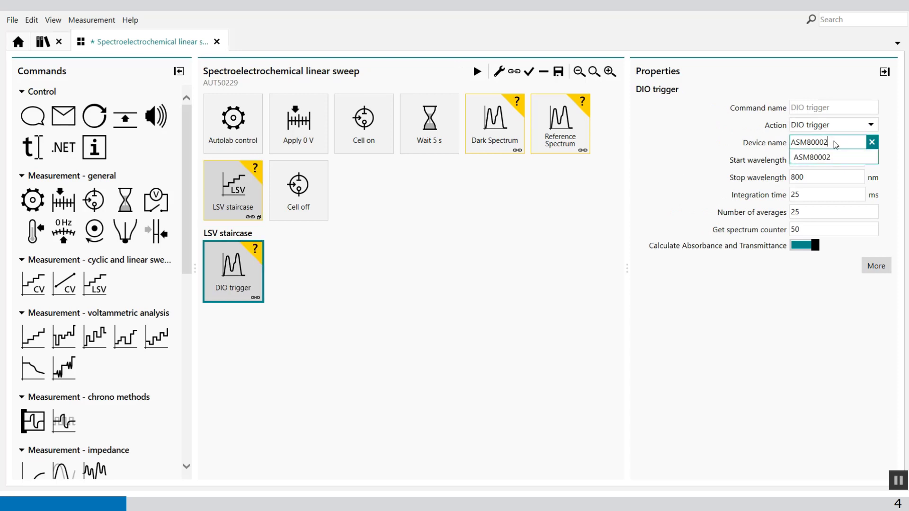
left_click(431, 207)
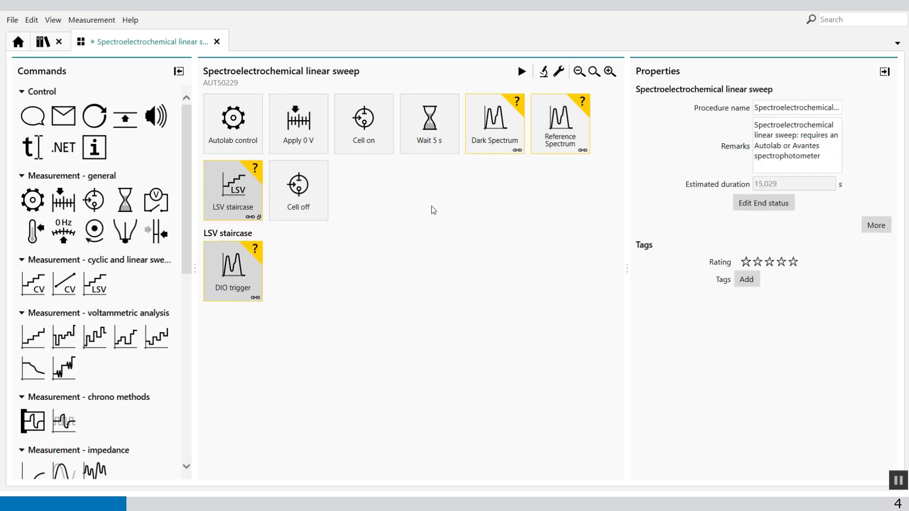
- Check the instruments on the Home page, then show the Dark Spectrum step's settings
left_click(24, 42)
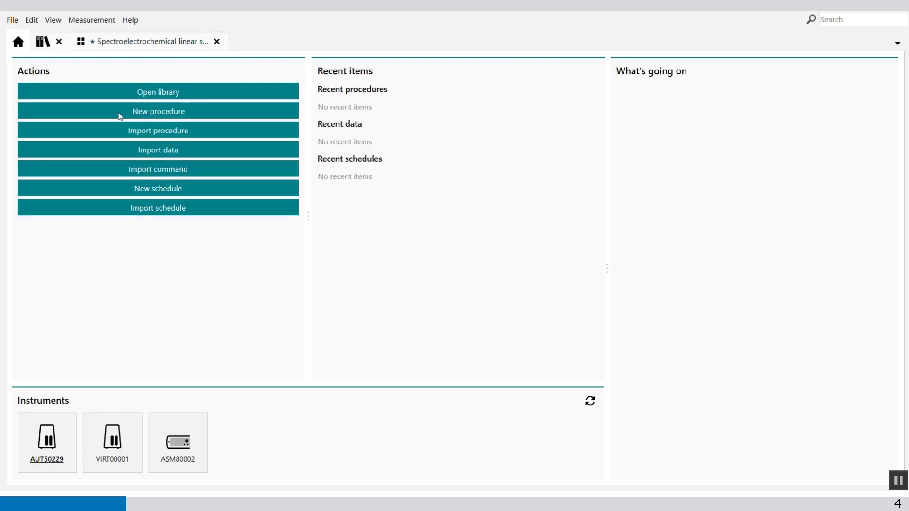
left_click(143, 45)
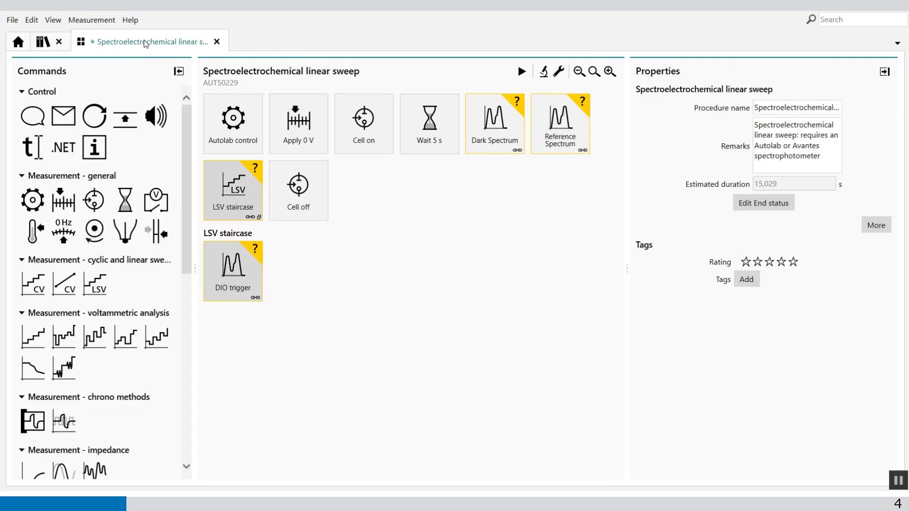
left_click(509, 130)
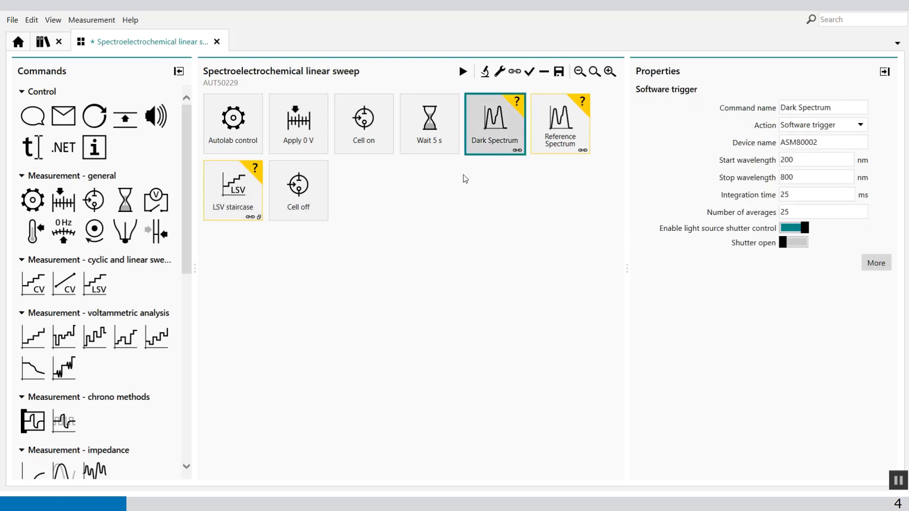
- Set the Dark Spectrum wavelength range to 300–500 nm
left_click(801, 161)
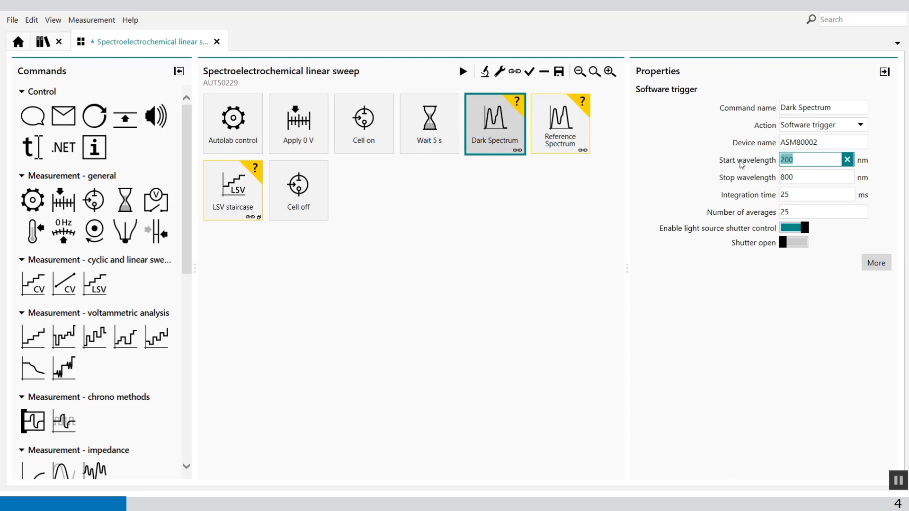
type("300")
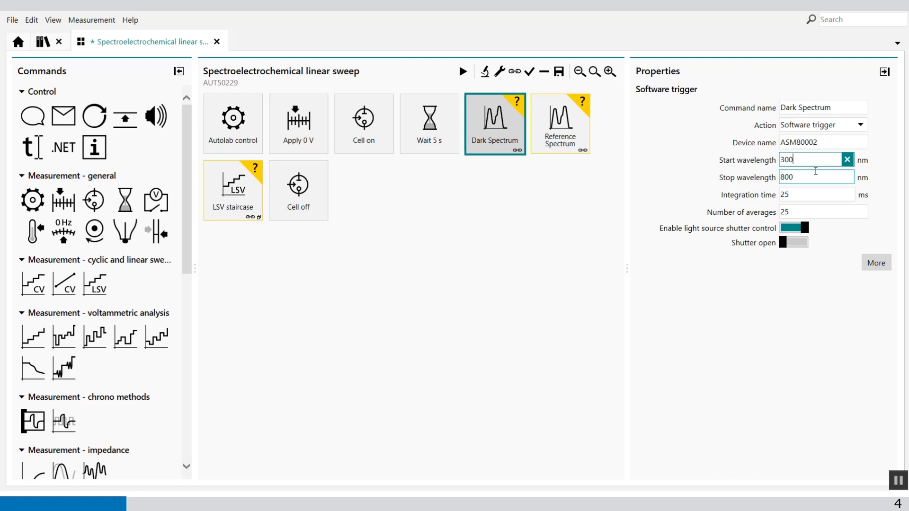
left_click(797, 177)
double_click(796, 177)
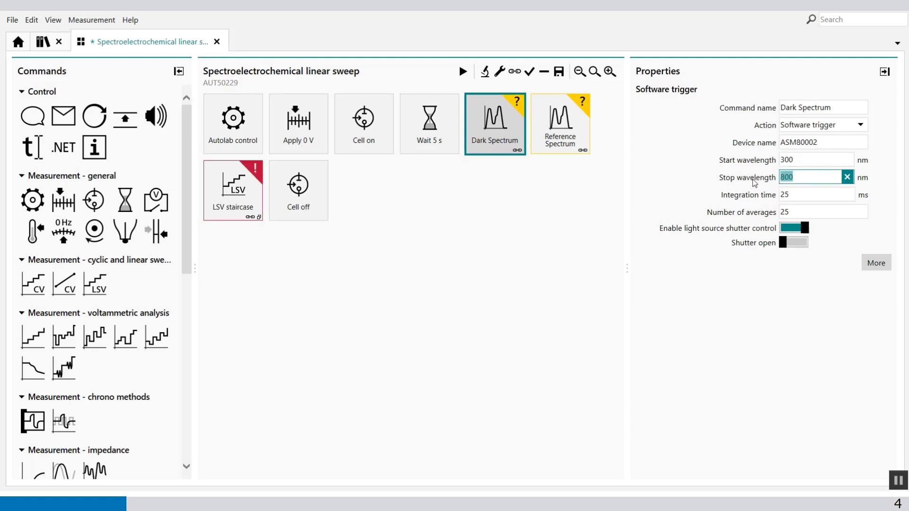
type("500")
left_click(710, 262)
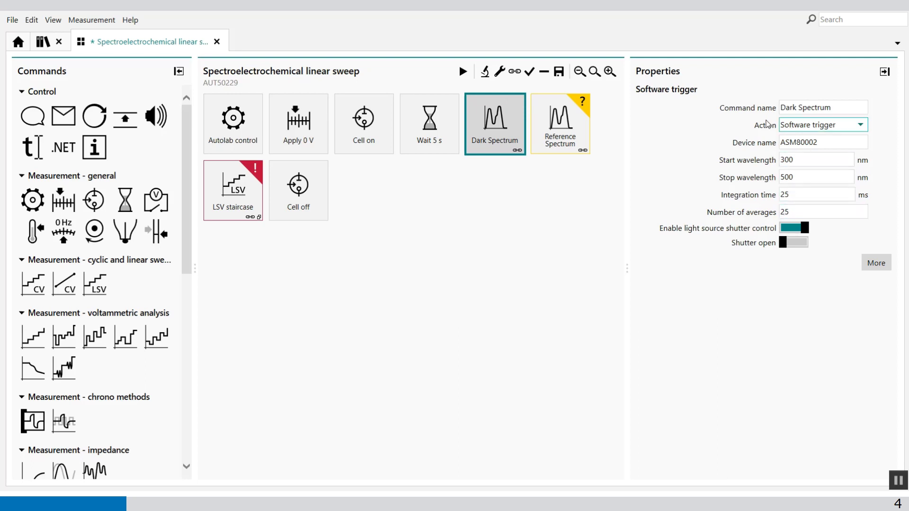
- Set the Dark Spectrum integration time to 10 ms and review its plot settings
left_click(794, 194)
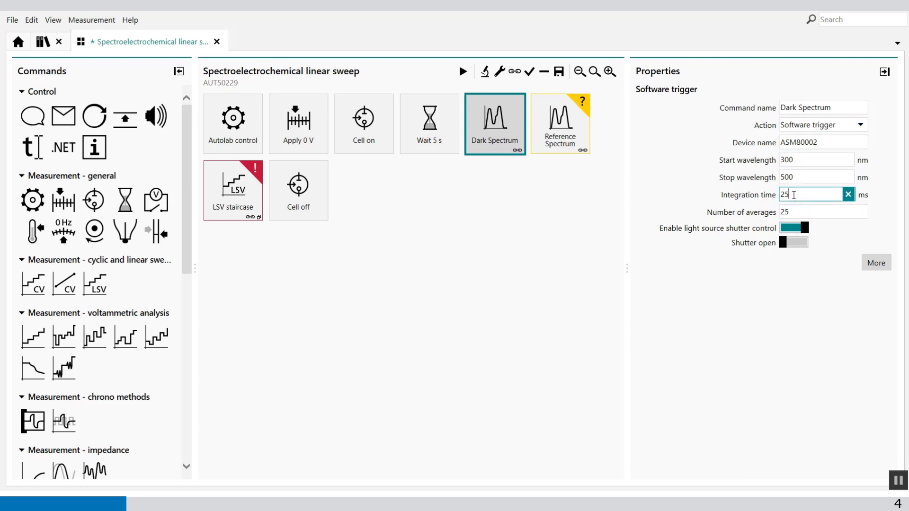
key("BackSpace")
key("BackSpace")
type("10")
left_click(790, 211)
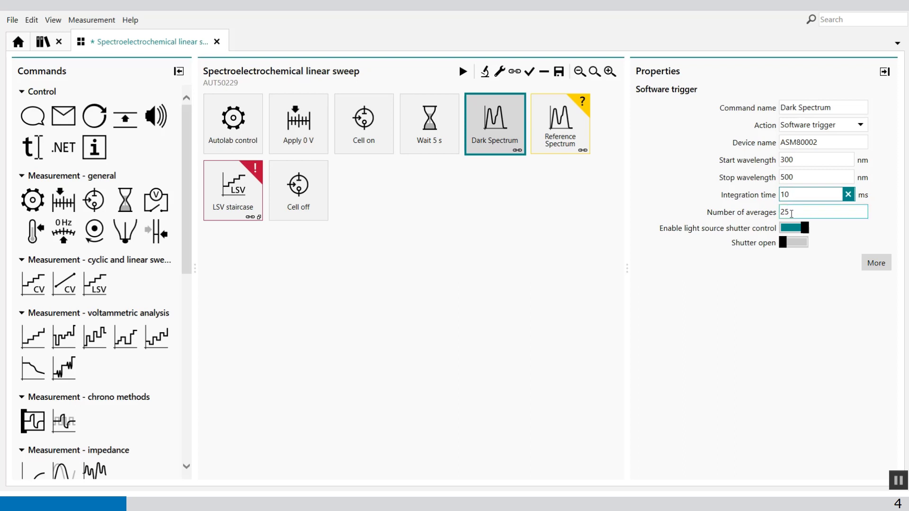
left_click(719, 283)
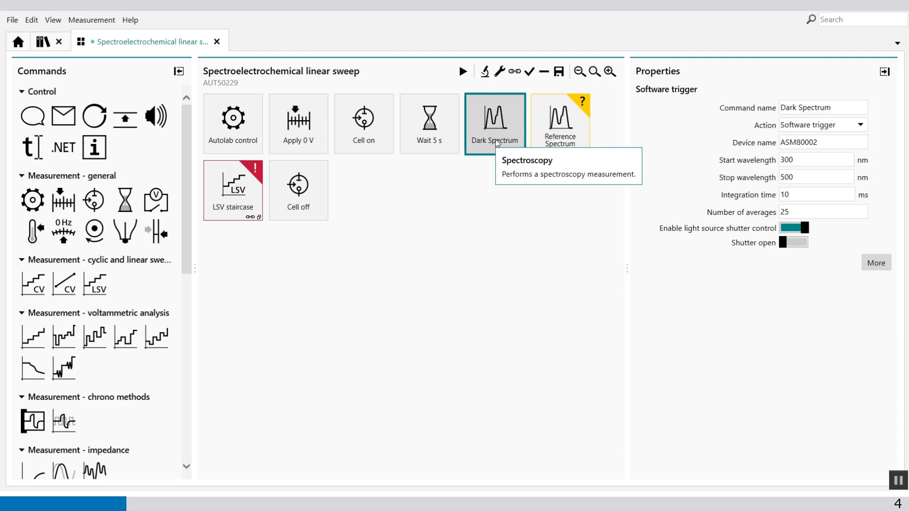
left_click(876, 263)
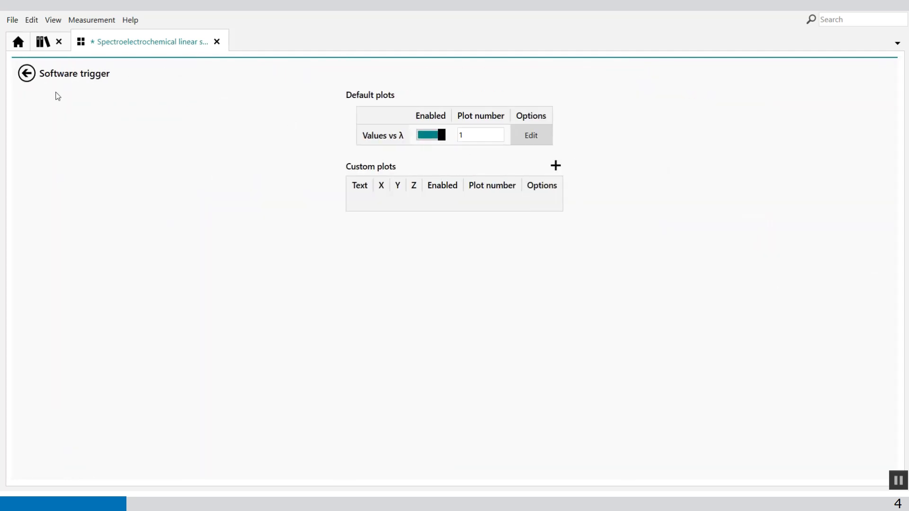
left_click(29, 76)
- Give the Reference Spectrum a 300–500 nm range and 10 ms integration time, matching Dark Spectrum
left_click(556, 126)
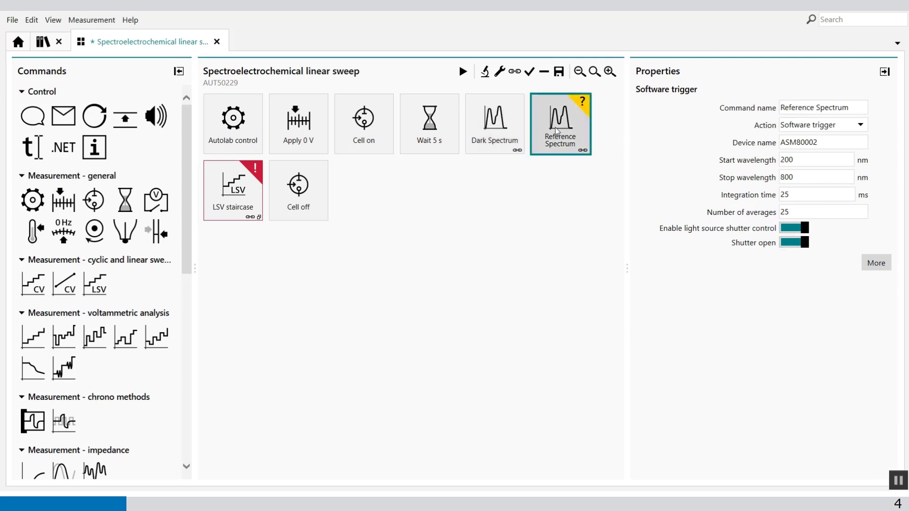
left_click(484, 138)
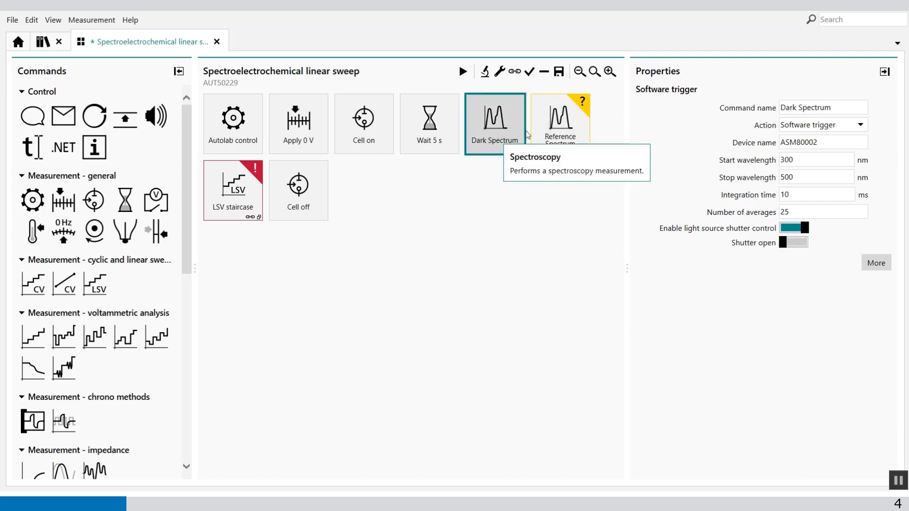
left_click(569, 139)
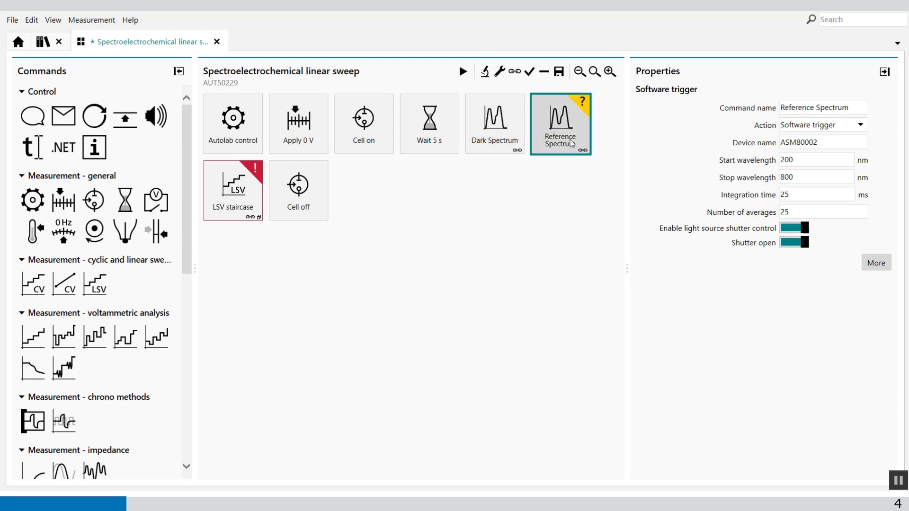
left_click(781, 160)
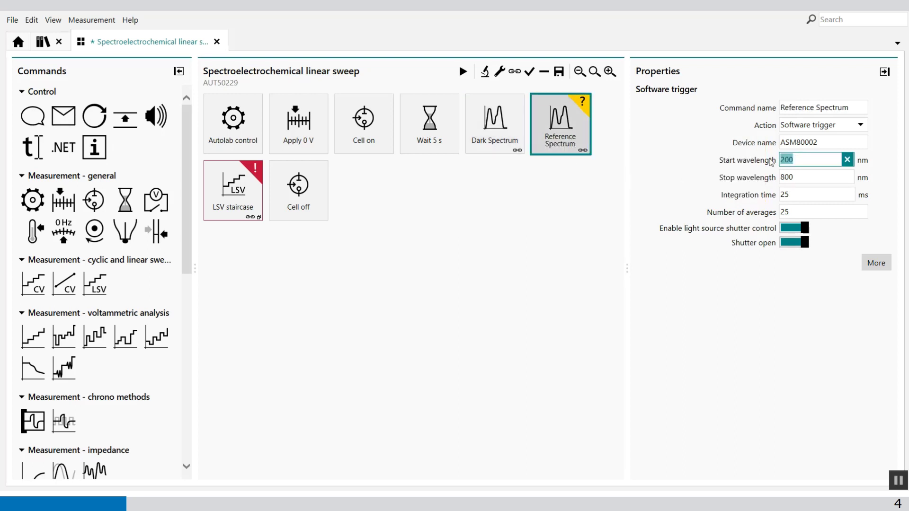
type("300")
left_click(798, 176)
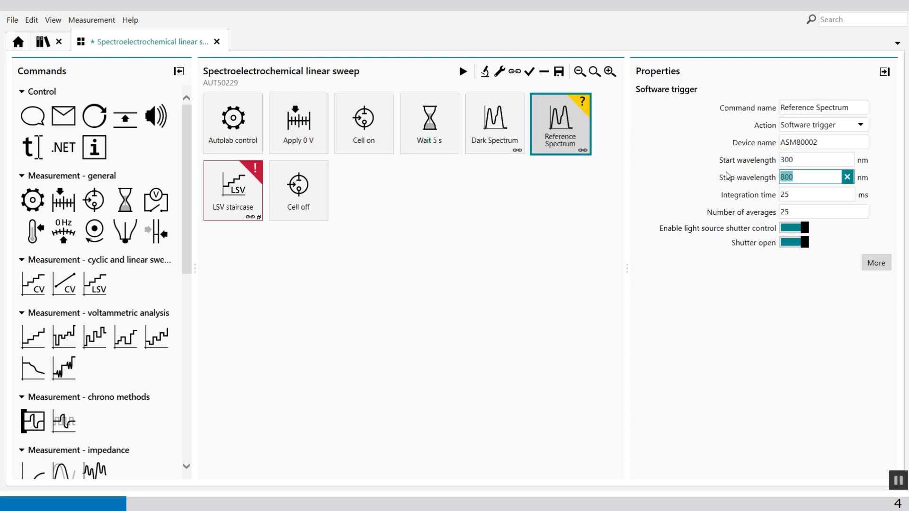
type("500")
left_click(781, 195)
type("1")
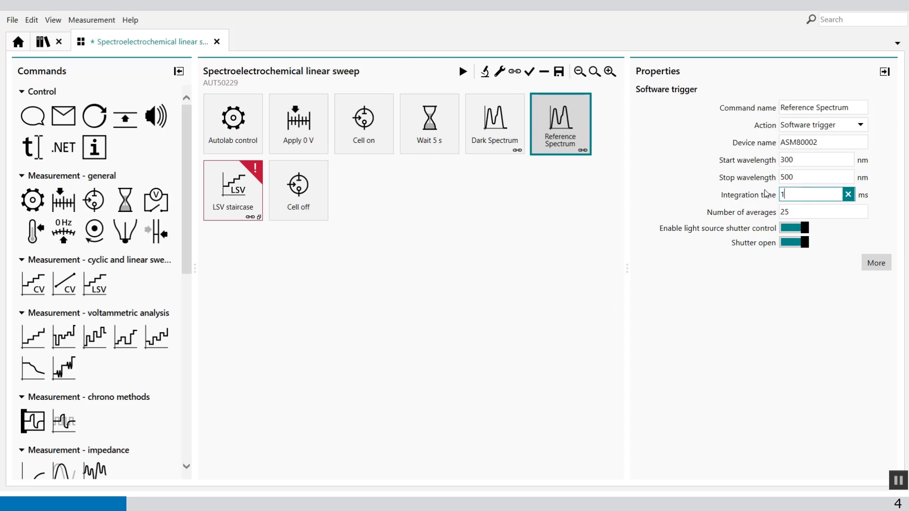
type("0")
left_click(770, 301)
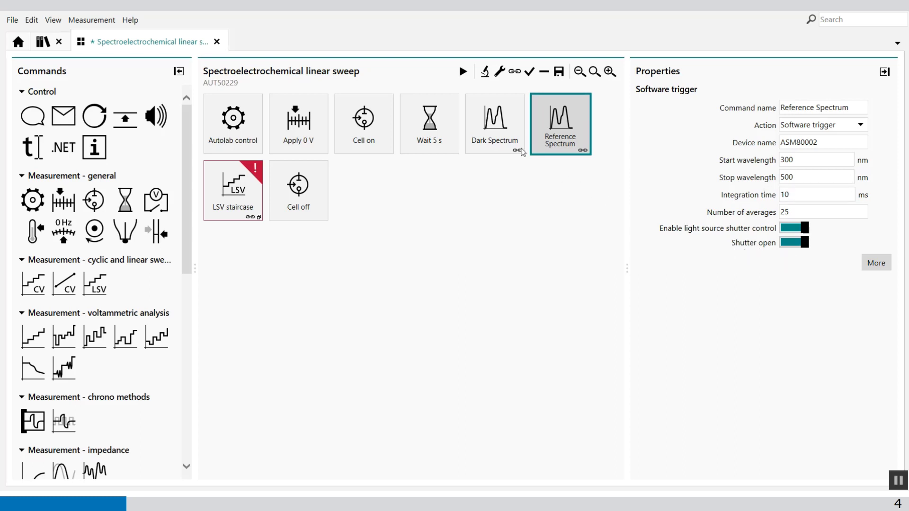
left_click(500, 135)
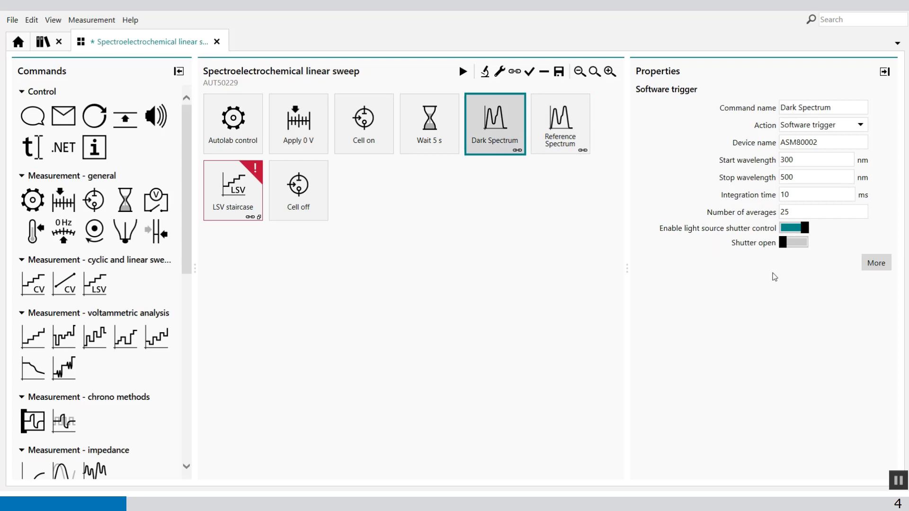
left_click(573, 137)
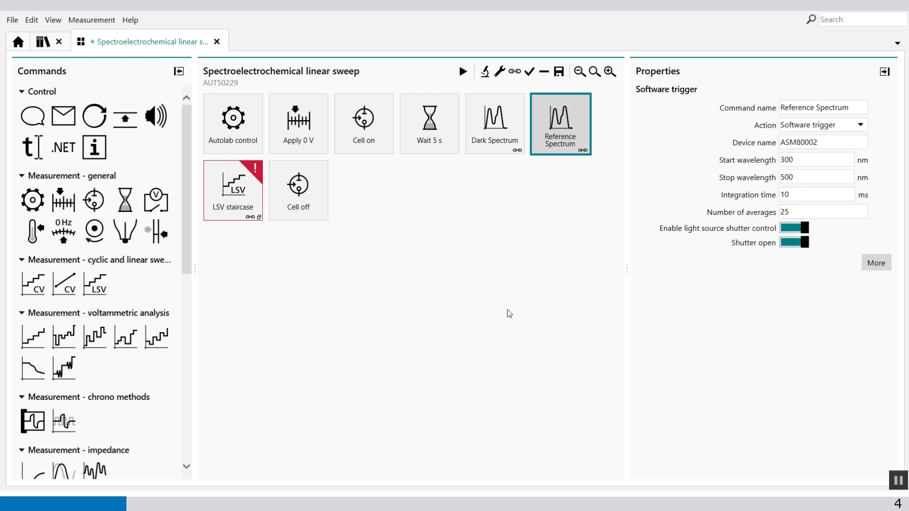
- Set the DIO trigger spectrum to start 300 nm, stop 500 nm, integration time 10 ms
left_click(228, 191)
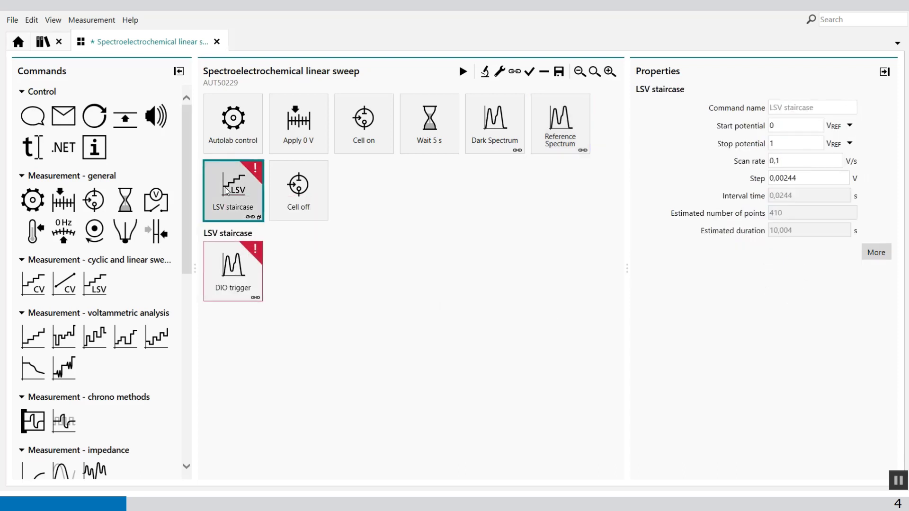
left_click(228, 265)
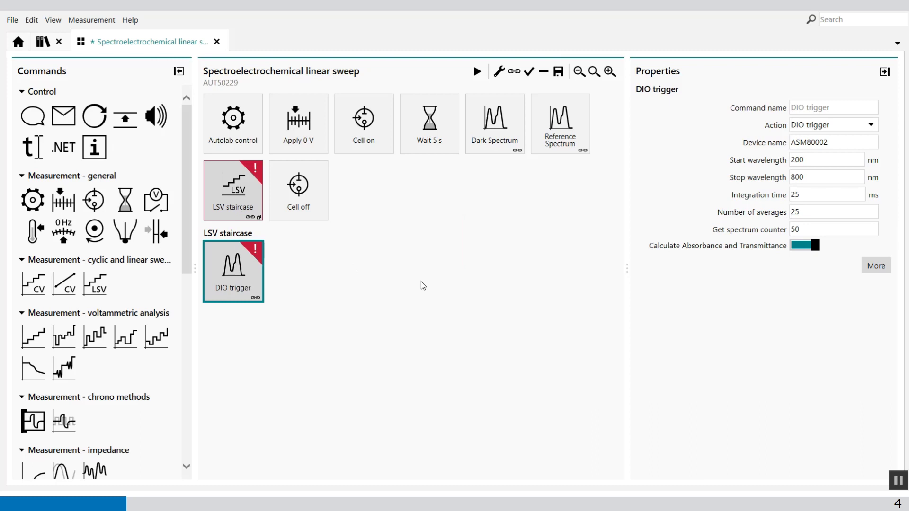
left_click(816, 160)
left_click_drag(815, 160, 777, 163)
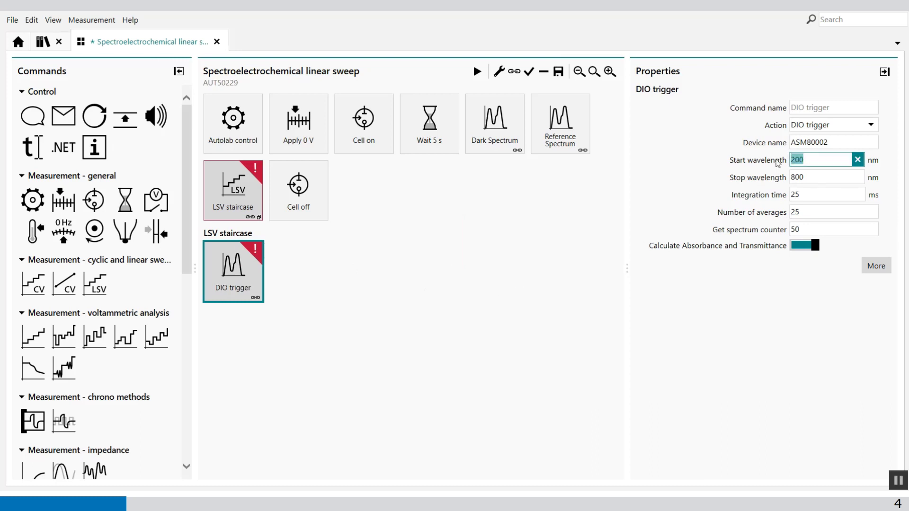
type("300")
key("Tab")
type("500")
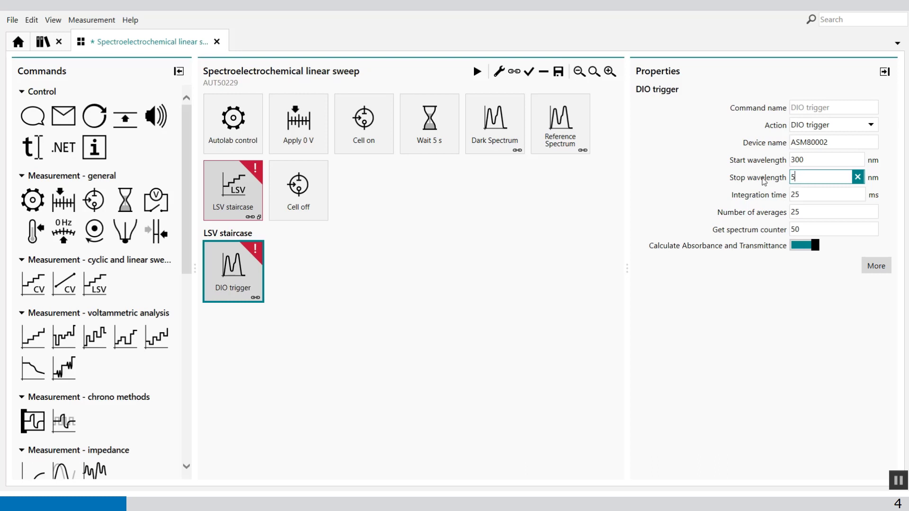
left_click(787, 194)
double_click(787, 194)
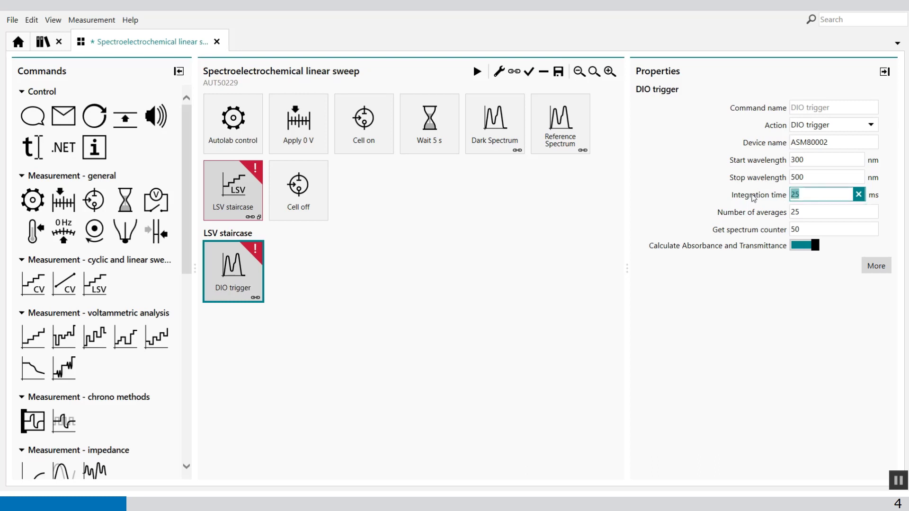
type("10")
left_click(733, 300)
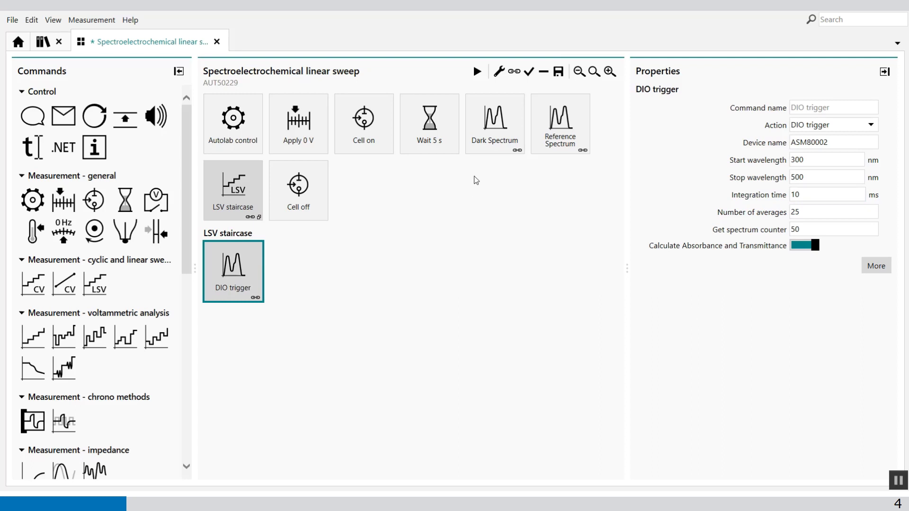
left_click(489, 151)
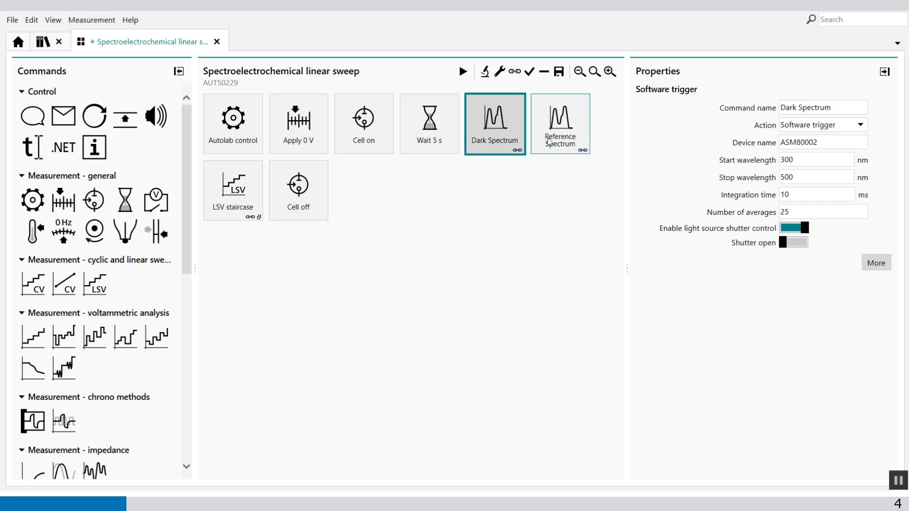
- Inspect the LSV staircase's 0 to 1 V range, 0,1 V/s scan rate and 0,00244 V step
left_click(560, 125)
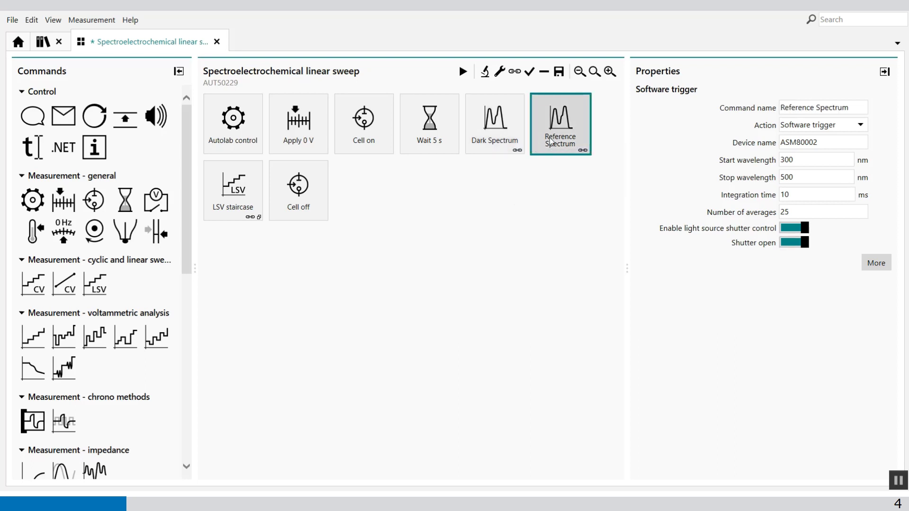
left_click(246, 192)
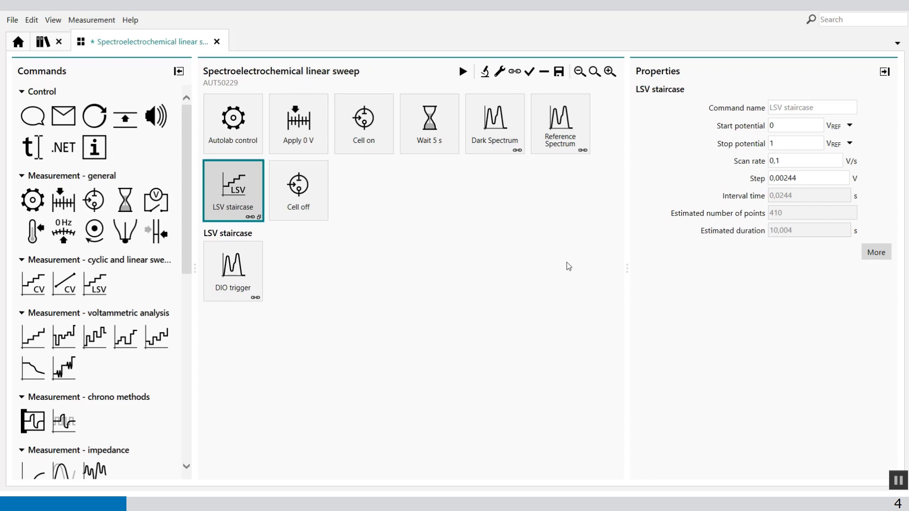
left_click(786, 126)
left_click(776, 143)
left_click(793, 161)
left_click(807, 178)
- Set the LSV staircase's highest current range to 10 mA on its Options page
left_click(873, 254)
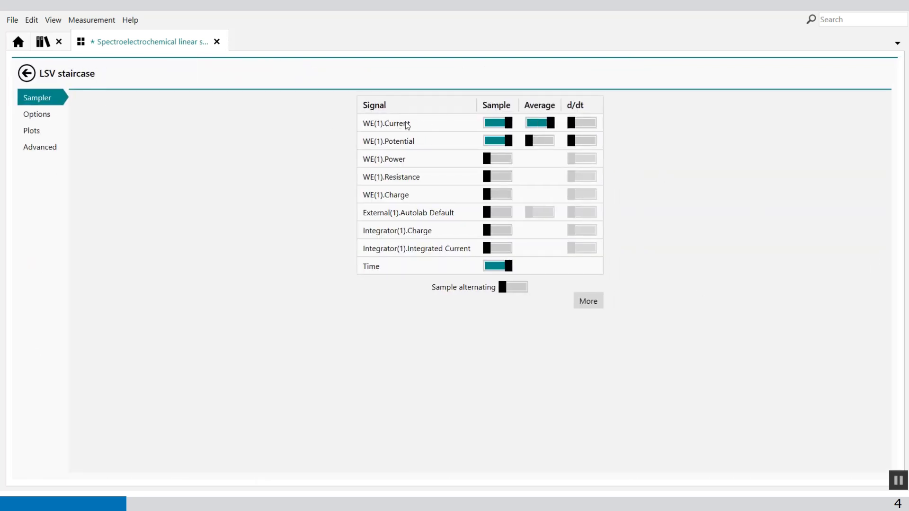
left_click(56, 116)
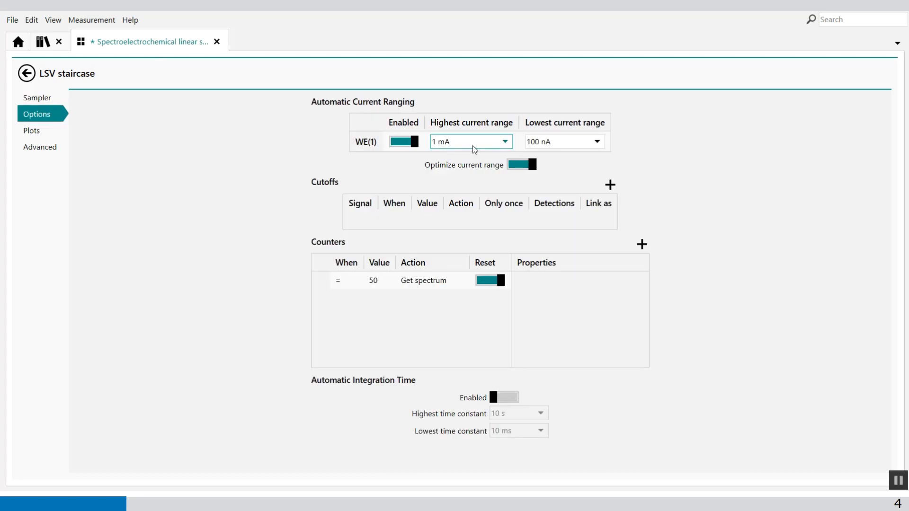
left_click(492, 145)
left_click(463, 171)
left_click(374, 281)
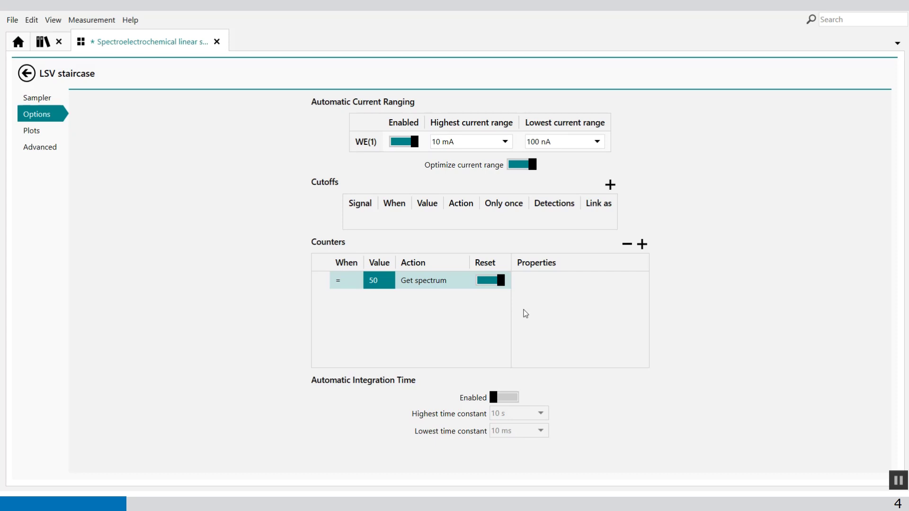
- Check the LSV staircase's i vs E plot number, then select the nested DIO trigger command
left_click(47, 133)
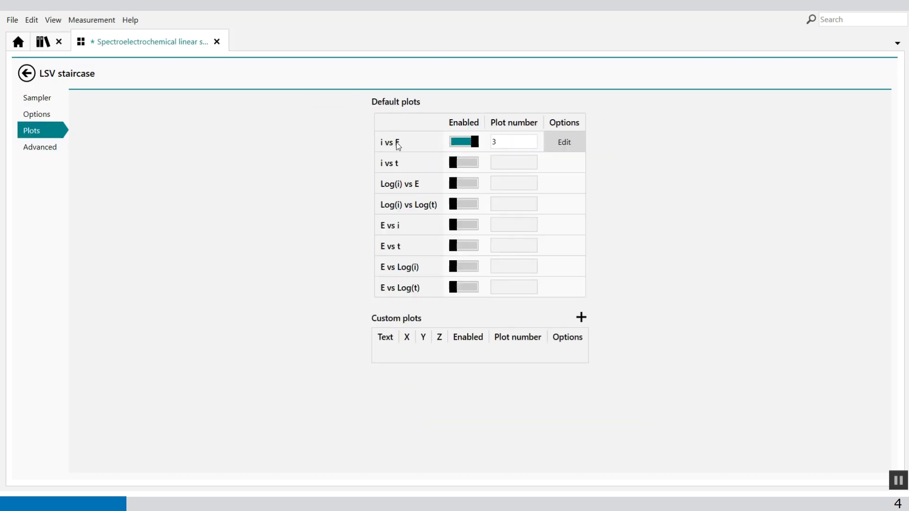
left_click(506, 143)
left_click(29, 74)
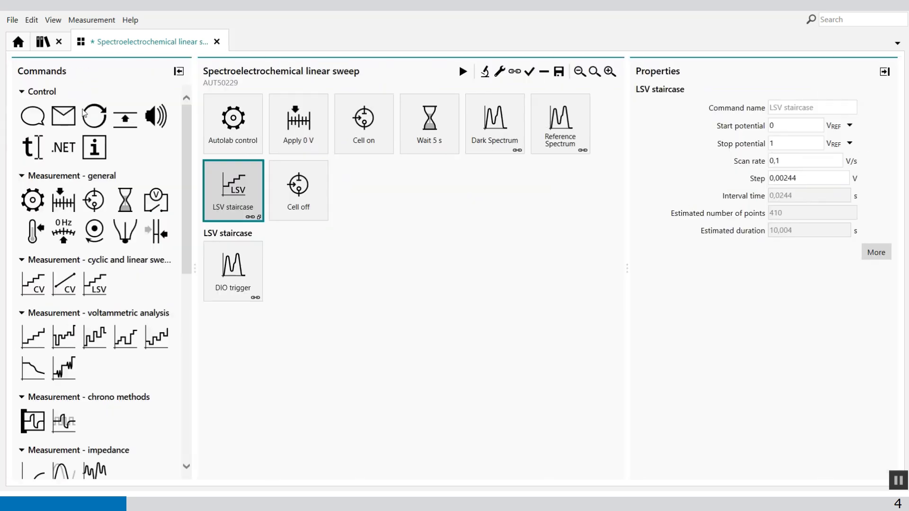
left_click(235, 282)
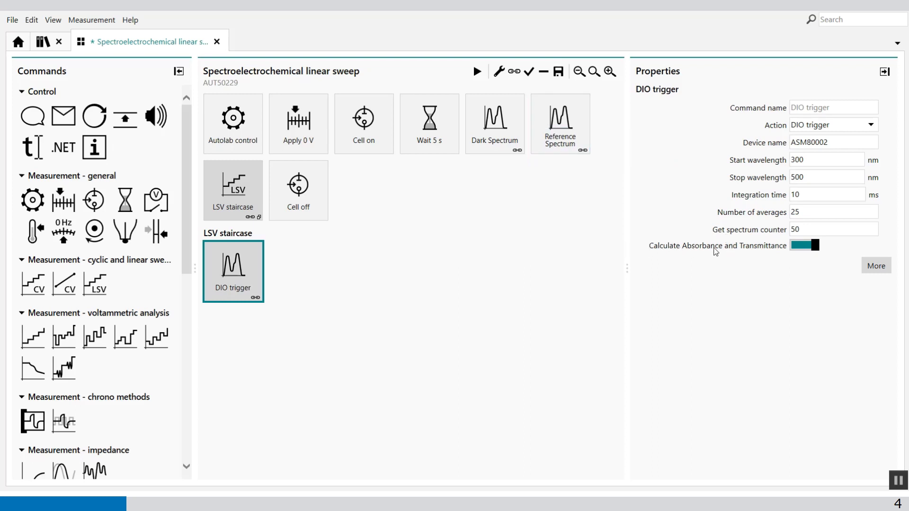
left_click(877, 268)
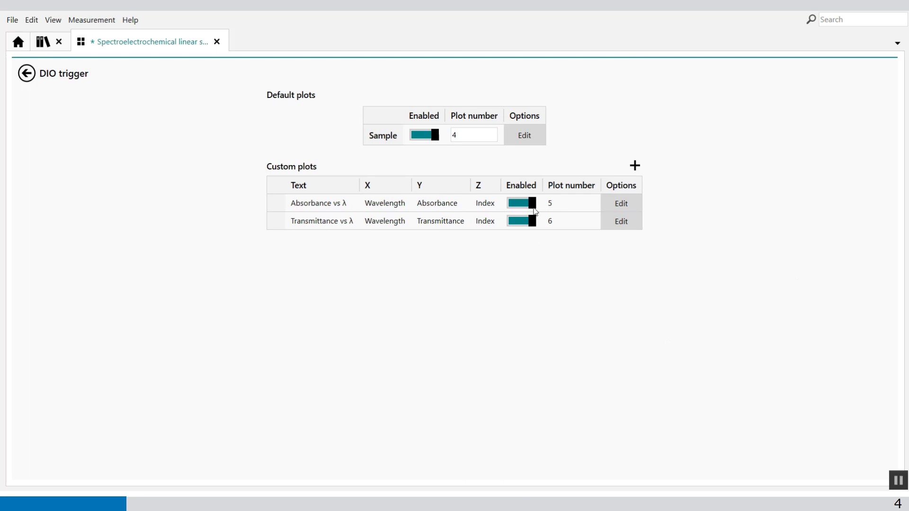
left_click(456, 137)
left_click(27, 73)
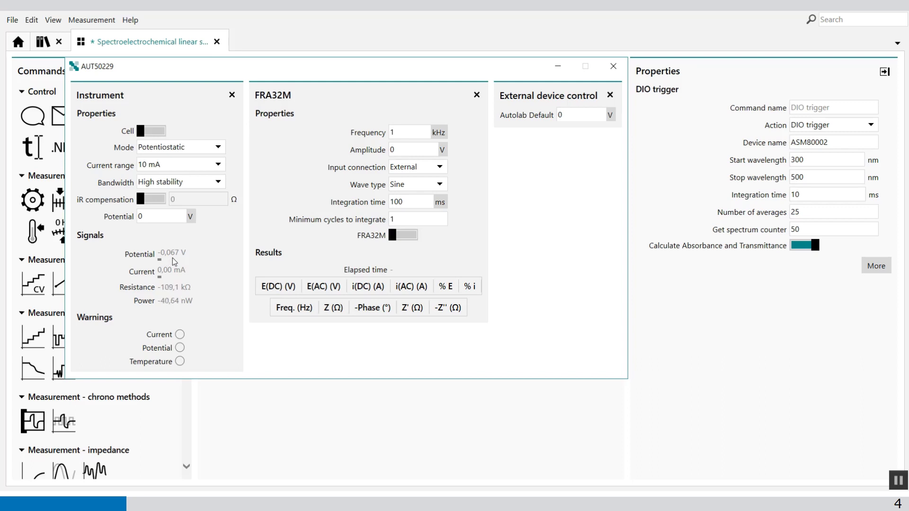
left_click(613, 67)
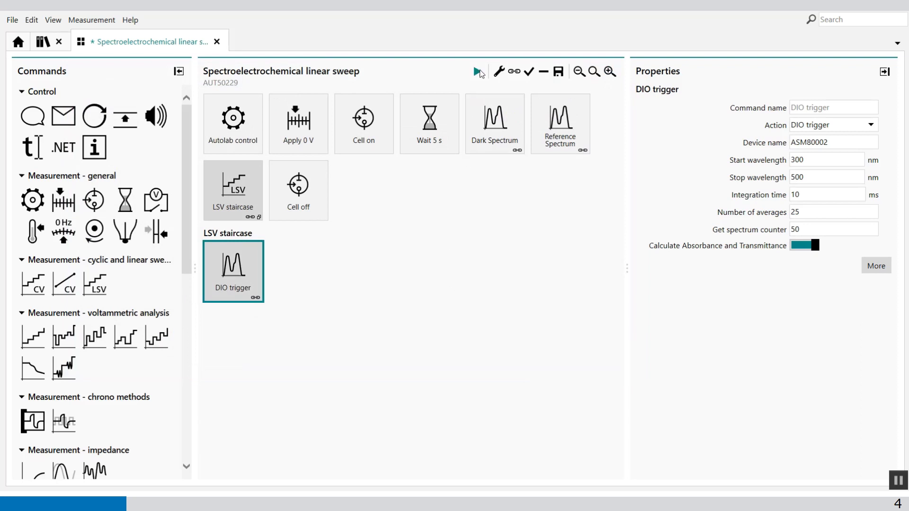
- Start the spectroelectrochemical linear sweep measurement and let it finish
left_click(477, 71)
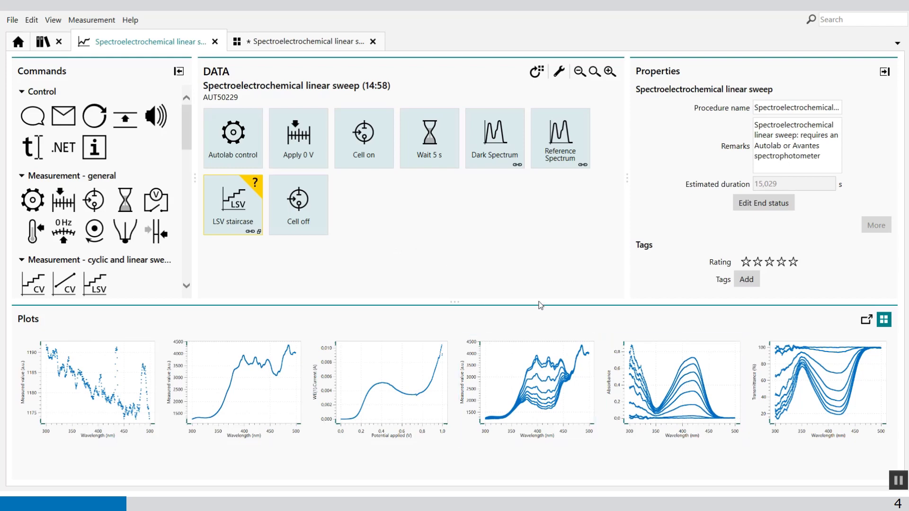
- Show the LSV staircase data table and find the Get spectrum entries at indices 50 and 100
double_click(242, 211)
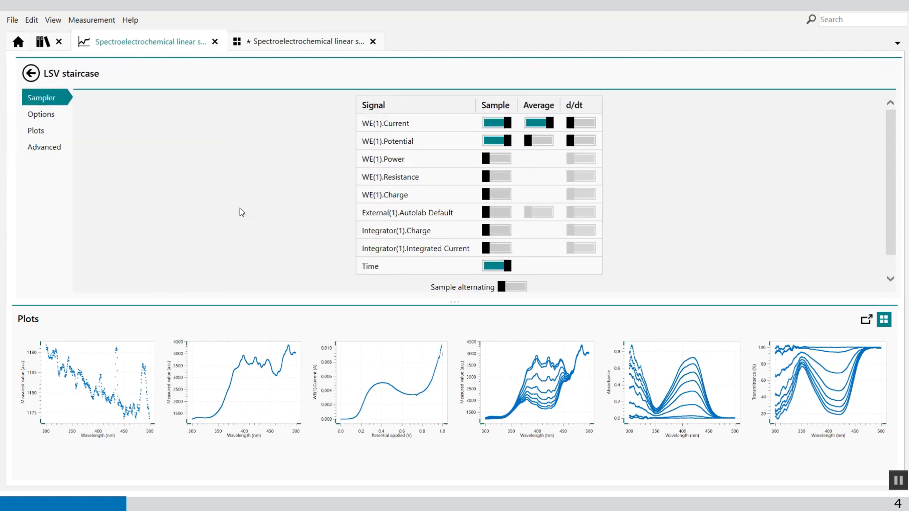
left_click(27, 73)
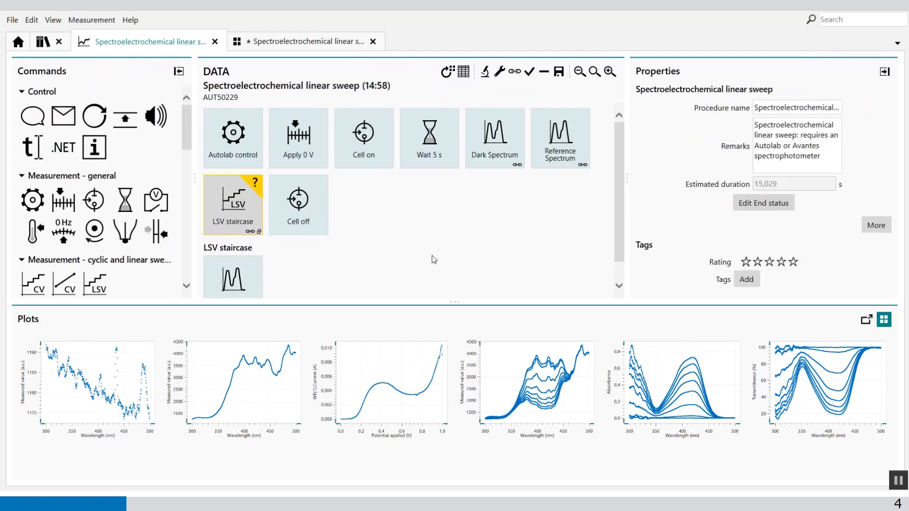
left_click(258, 201)
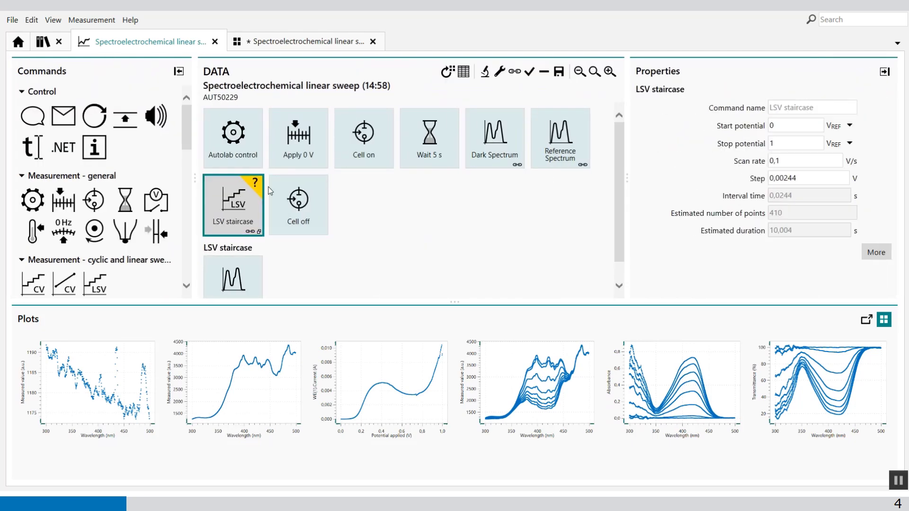
left_click(463, 72)
scroll(458, 211, "down", 11)
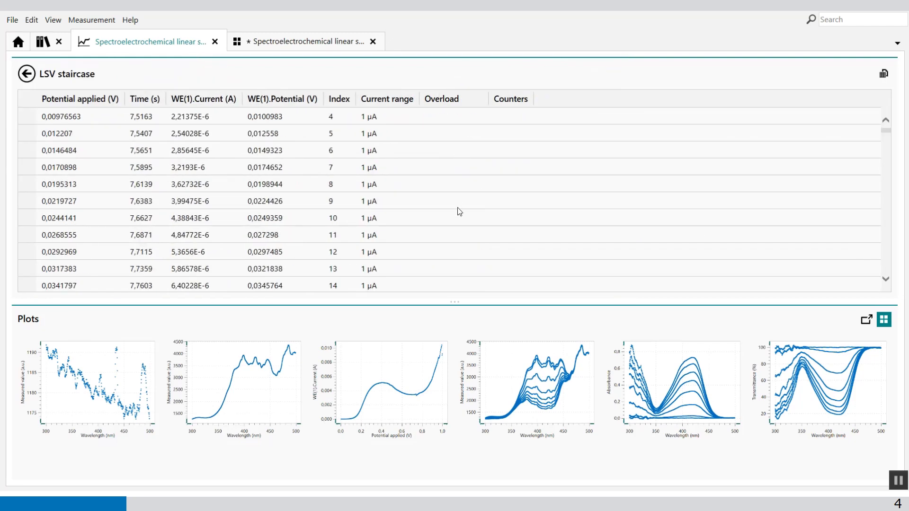
scroll(457, 211, "down", 4)
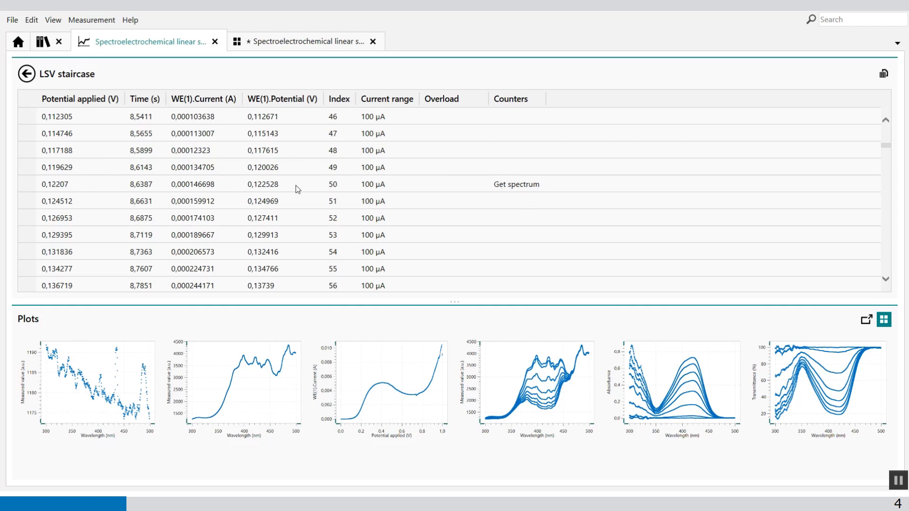
scroll(507, 203, "down", 12)
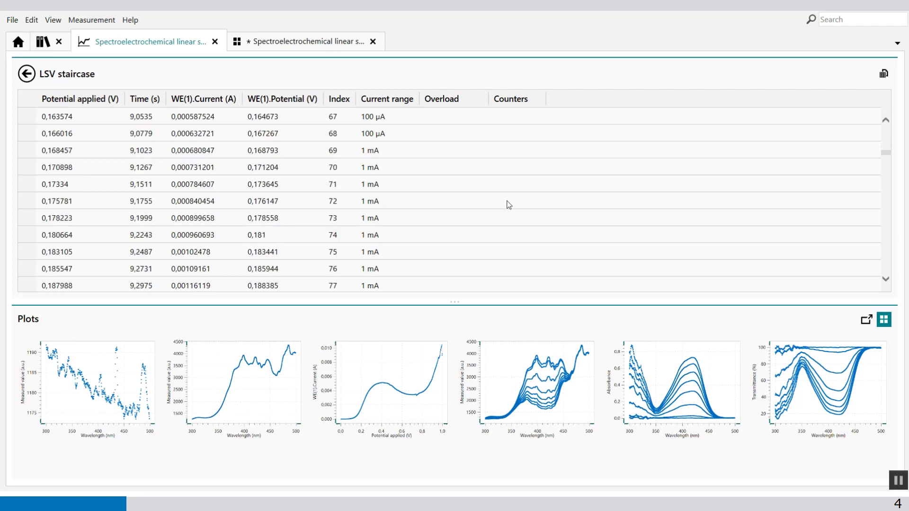
scroll(507, 203, "down", 5)
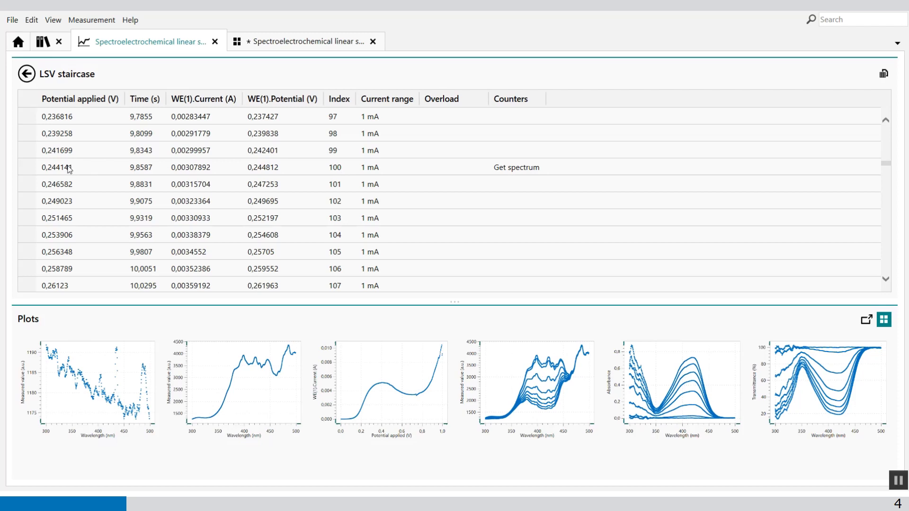
- Show the DIO trigger data table and browse its absorbance, transmittance and spectrum counter columns
left_click(27, 73)
scroll(354, 249, "down", 1)
left_click(249, 257)
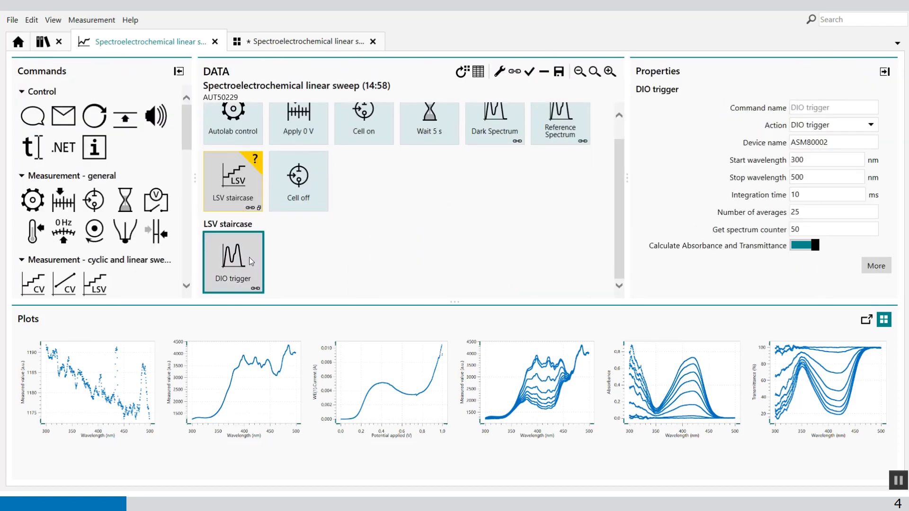
left_click(478, 71)
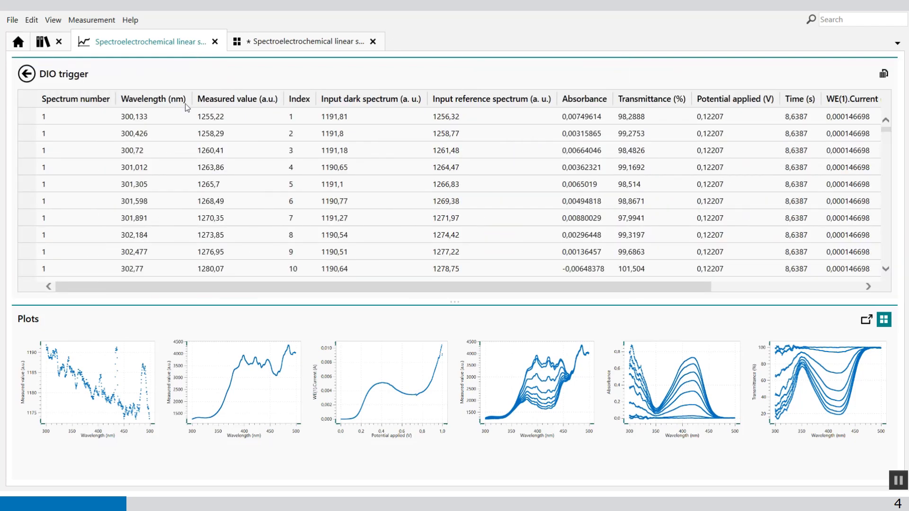
scroll(397, 171, "down", 7)
scroll(396, 167, "up", 3)
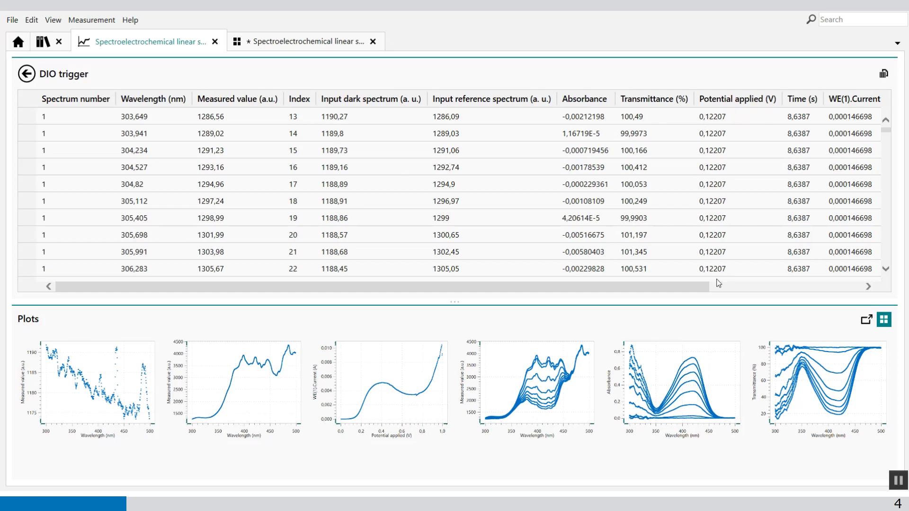
left_click_drag(697, 284, 855, 277)
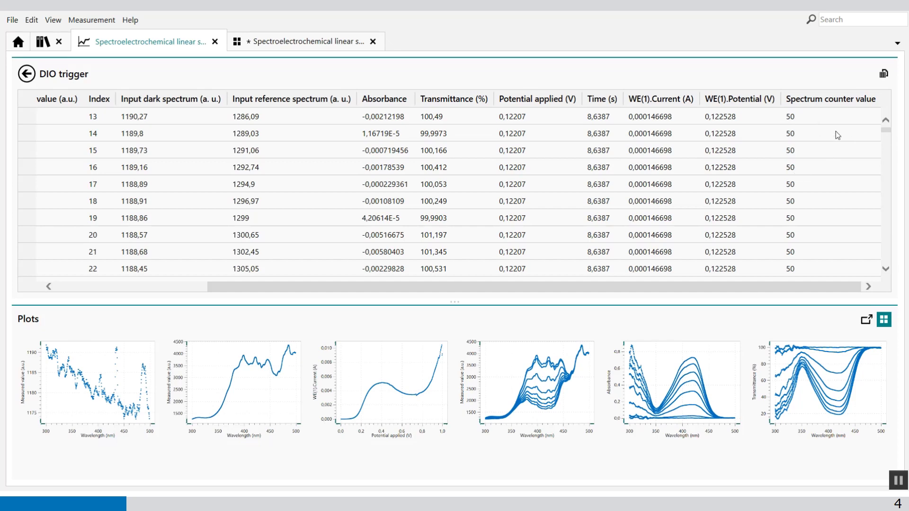
mouse_move(887, 134)
left_mouse_down()
mouse_move(871, 266)
mouse_move(876, 144)
left_mouse_up()
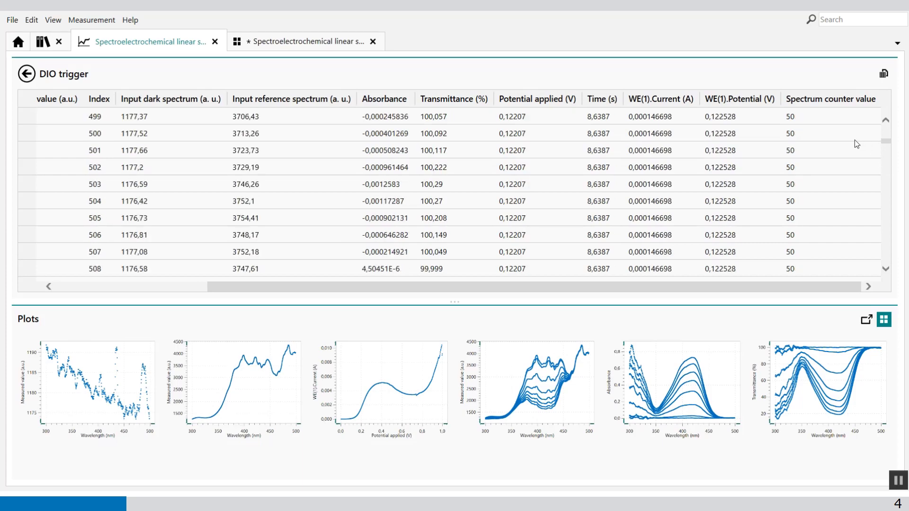